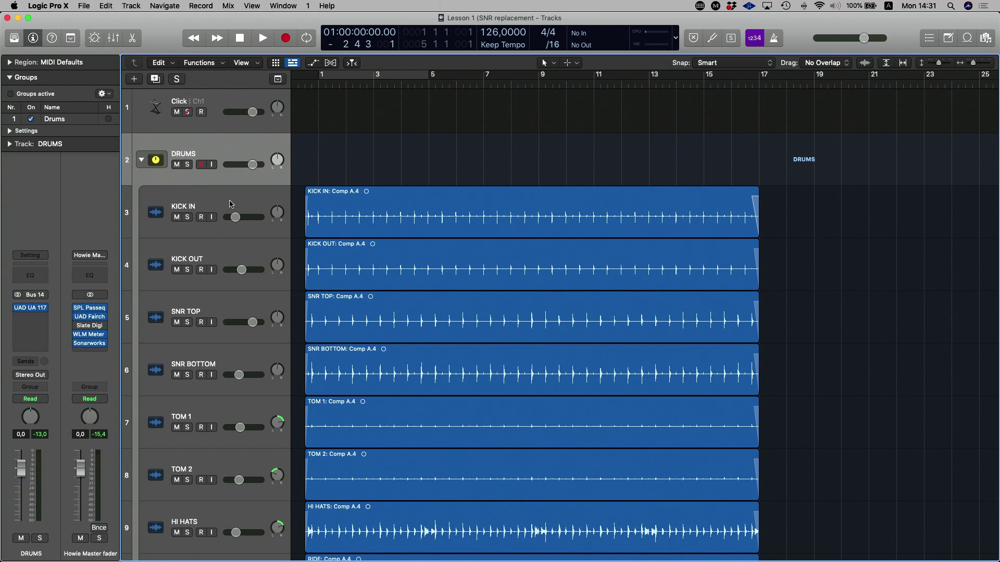
Look over the drum tracks from KICK IN to ROOMS and select the SNR TOP track.
{"action": "left_click", "coordinate": [232, 203]}
{"action": "scroll", "coordinate": [302, 271], "scroll_direction": "down", "scroll_amount": 5}
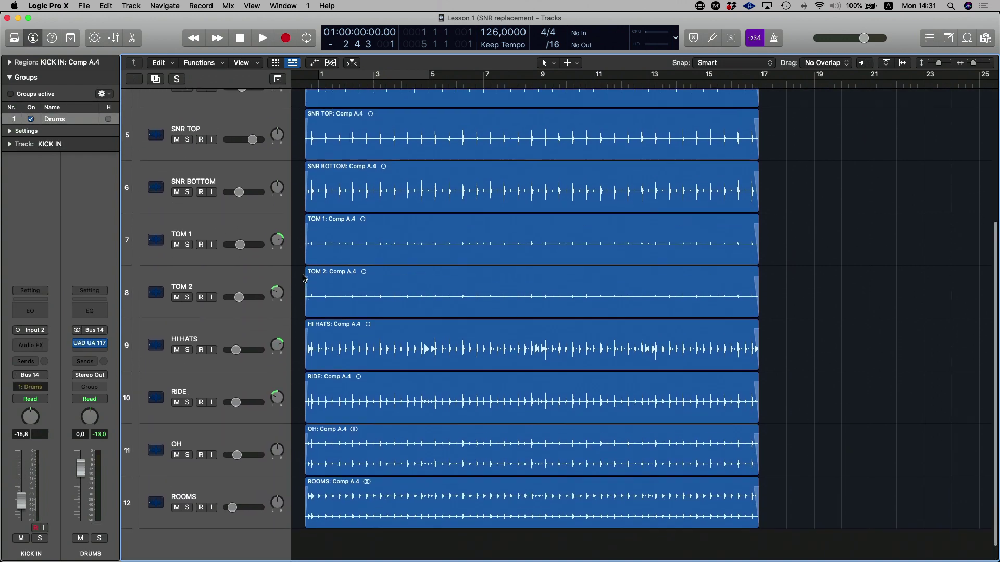
{"action": "scroll", "coordinate": [303, 278], "scroll_direction": "up", "scroll_amount": 4}
{"action": "scroll", "coordinate": [203, 474], "scroll_direction": "down", "scroll_amount": 3}
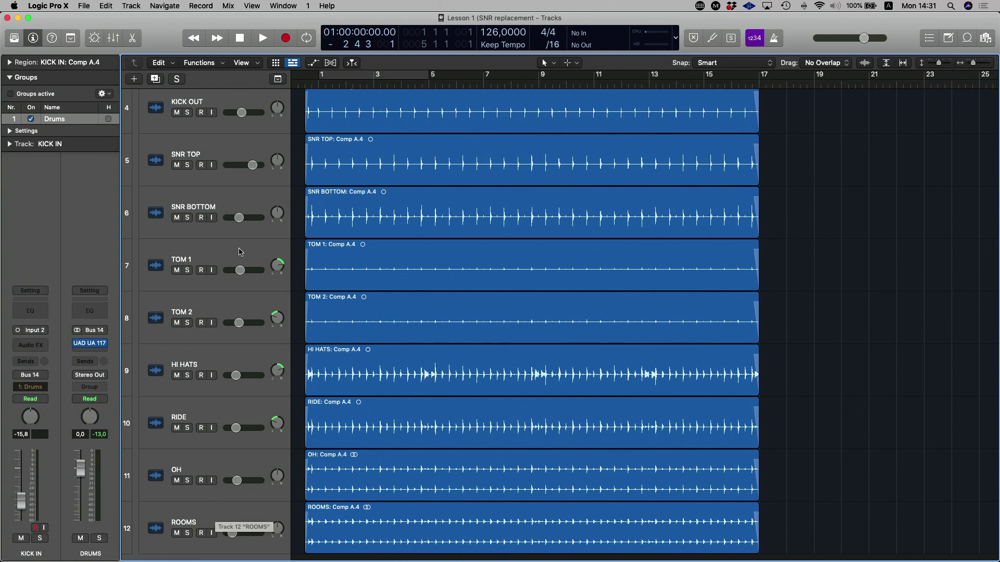
{"action": "scroll", "coordinate": [240, 252], "scroll_direction": "up", "scroll_amount": 3}
{"action": "left_click", "coordinate": [195, 278]}
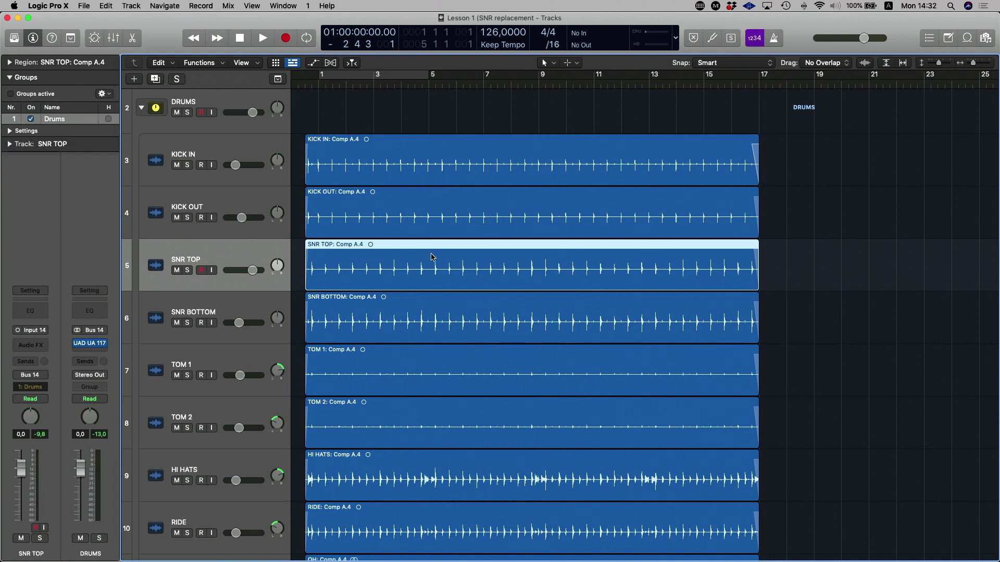
Play the full drum kit from the start of the recorded regions and stop playback near bar 3.
{"action": "key", "text": "cmd+Right"}
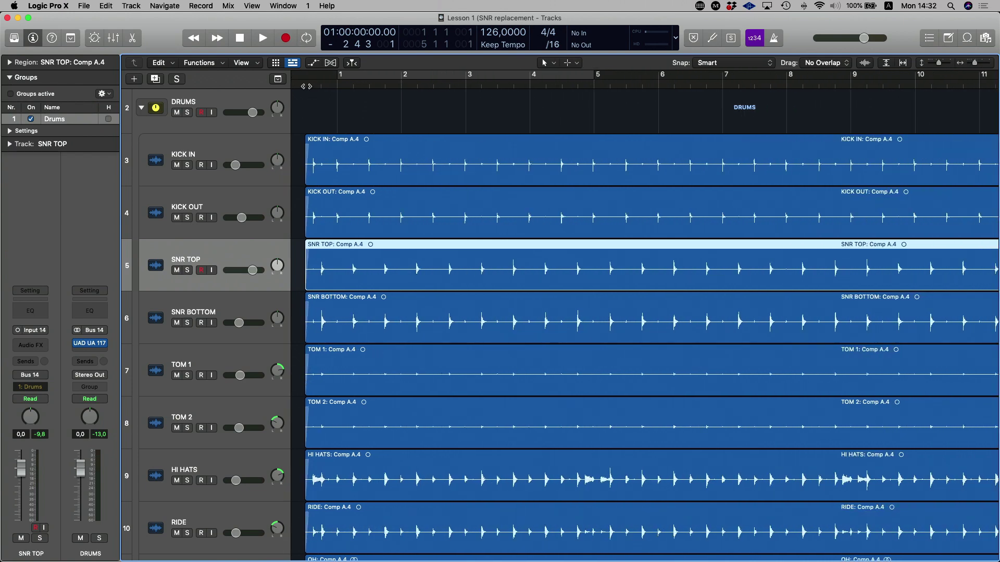
{"action": "left_click", "coordinate": [305, 85]}
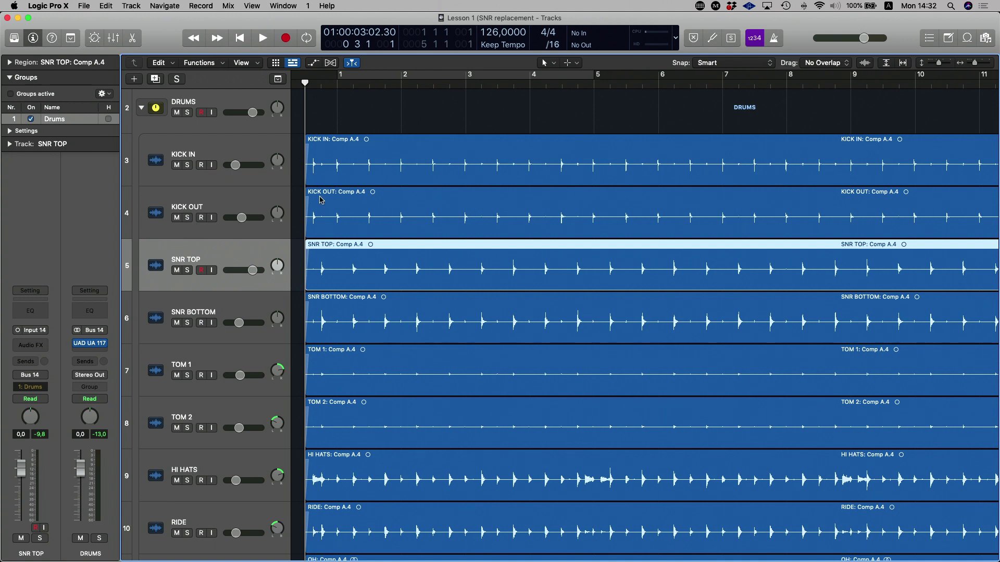
{"action": "key", "text": "space"}
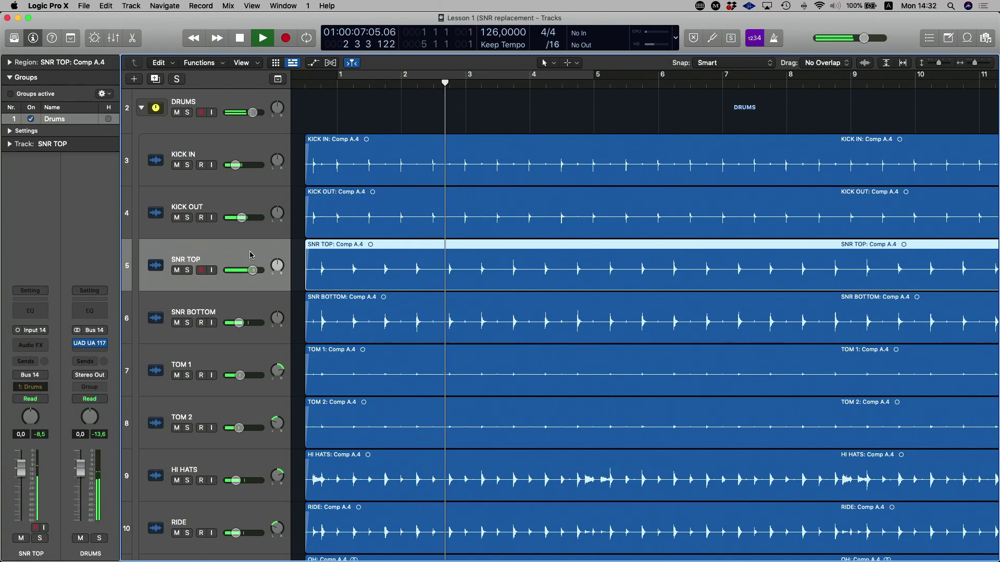
{"action": "key", "text": "space"}
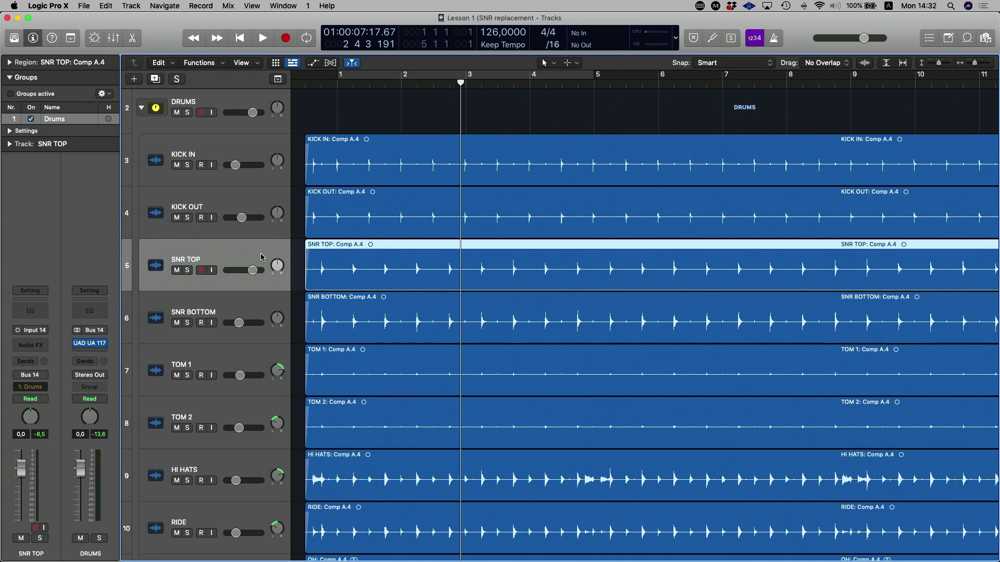
Select the SNR TOP region, solo its track and listen to it from bar 1.
{"action": "key", "text": "cmd+Left"}
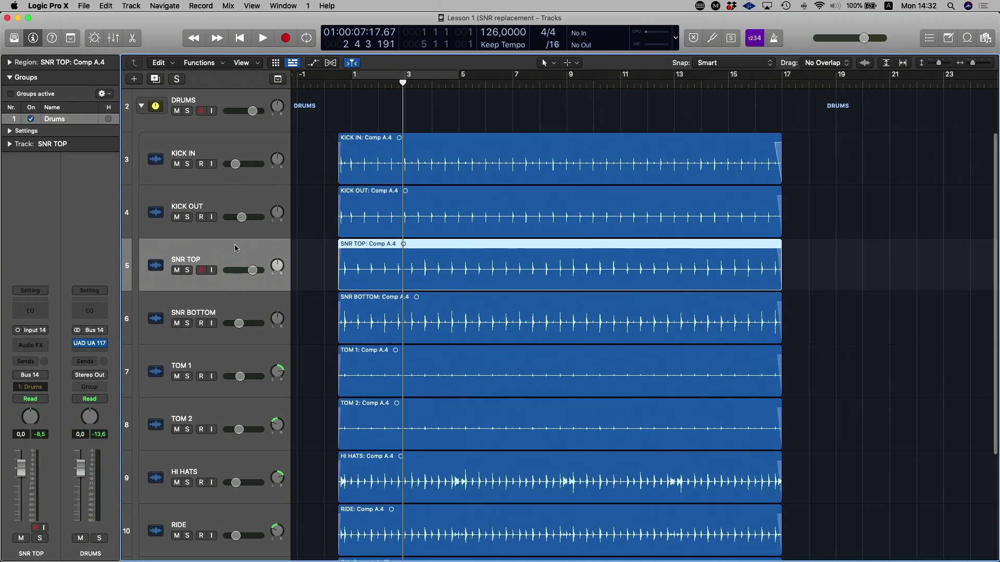
{"action": "left_click", "coordinate": [264, 277]}
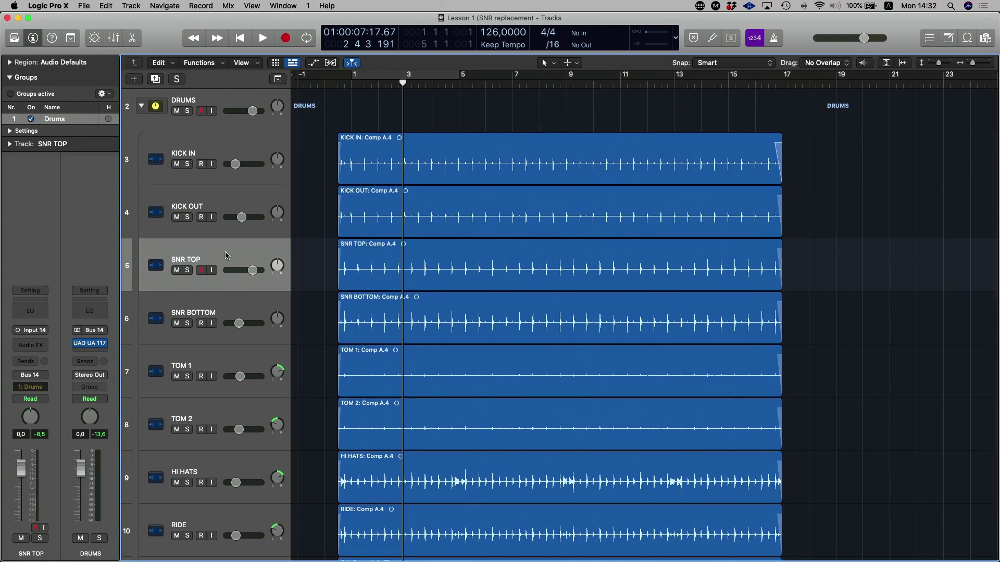
{"action": "left_click", "coordinate": [400, 257]}
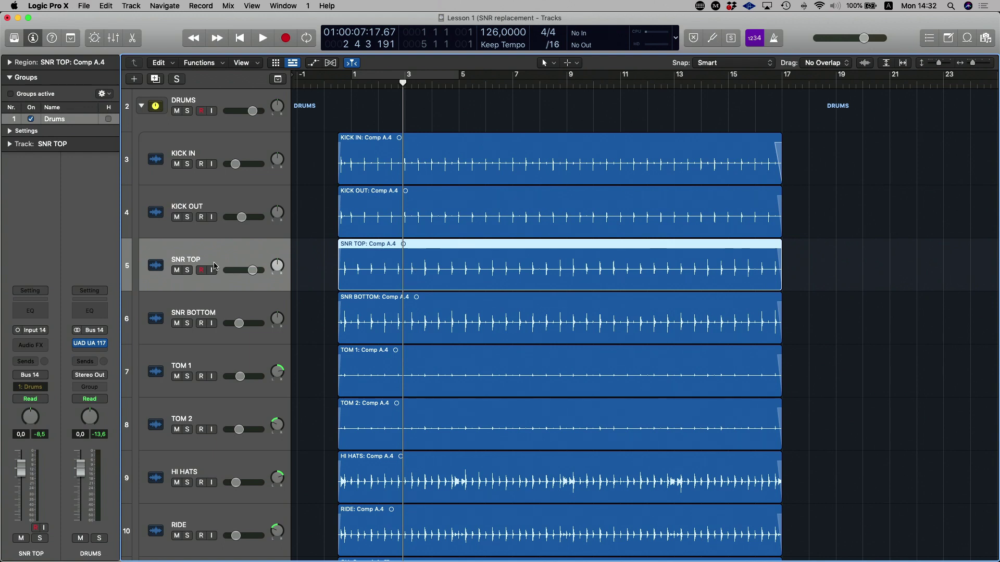
{"action": "key", "text": "s"}
{"action": "left_click", "coordinate": [357, 85]}
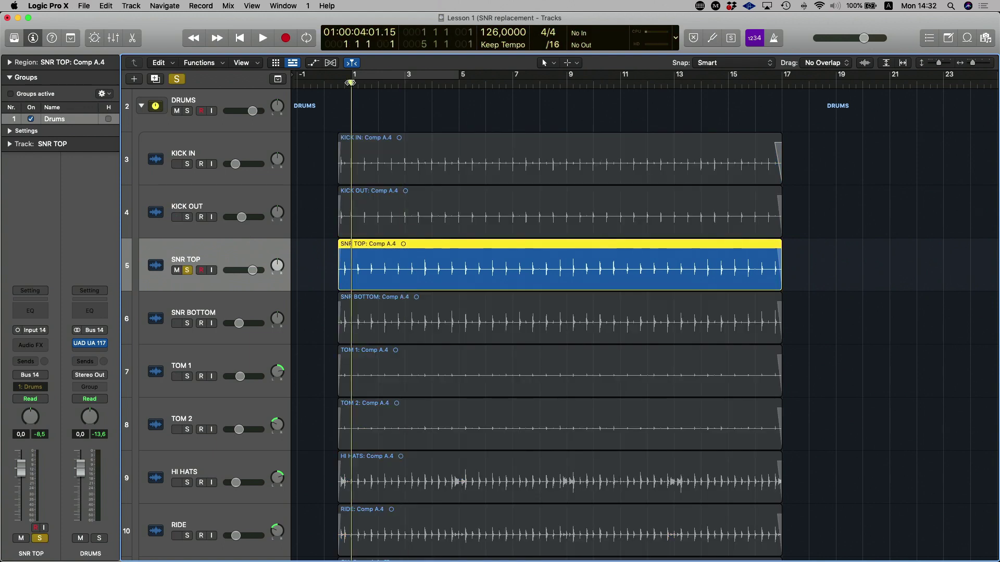
{"action": "key", "text": "space"}
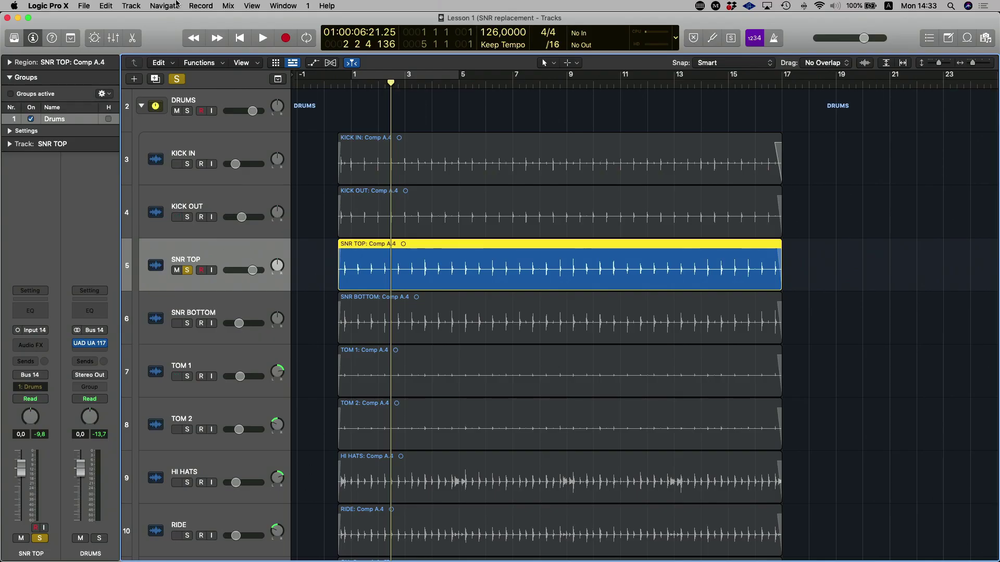
Start replacing or doubling the drum on the SNR TOP track, with Snare as the instrument and Doubling as the mode.
{"action": "left_click", "coordinate": [130, 6]}
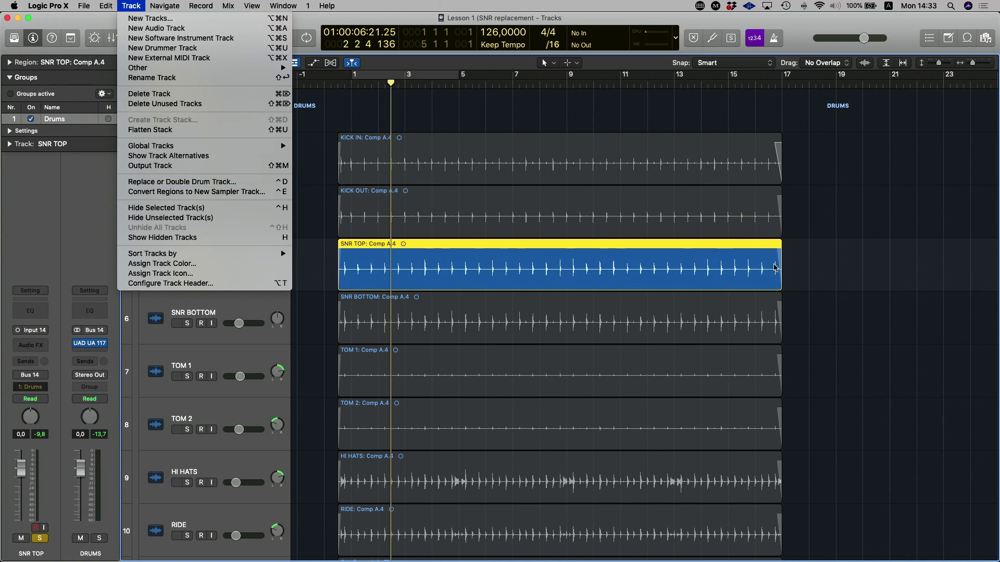
{"action": "left_click", "coordinate": [830, 257]}
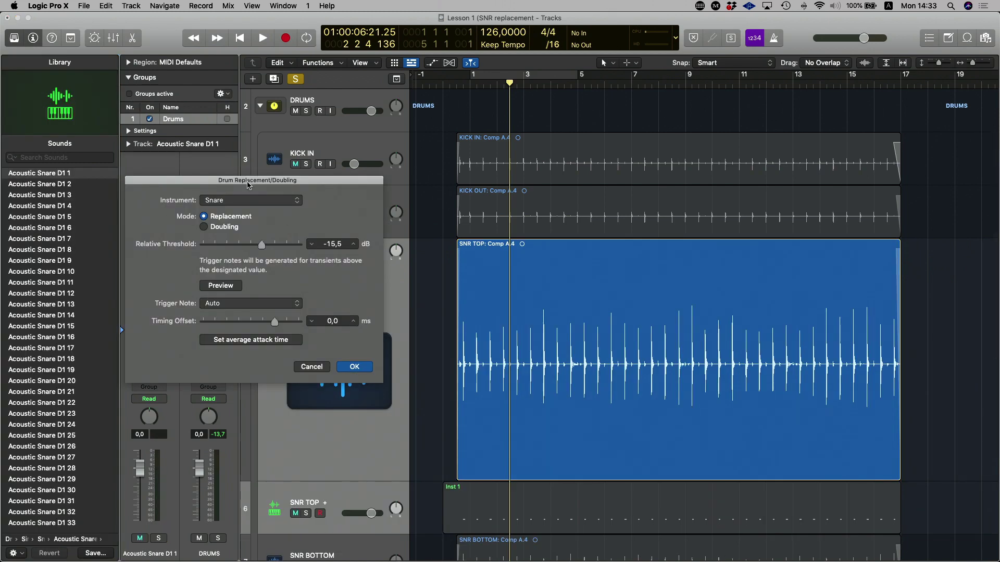
{"action": "left_click_drag", "start_coordinate": [248, 184], "coordinate": [391, 127]}
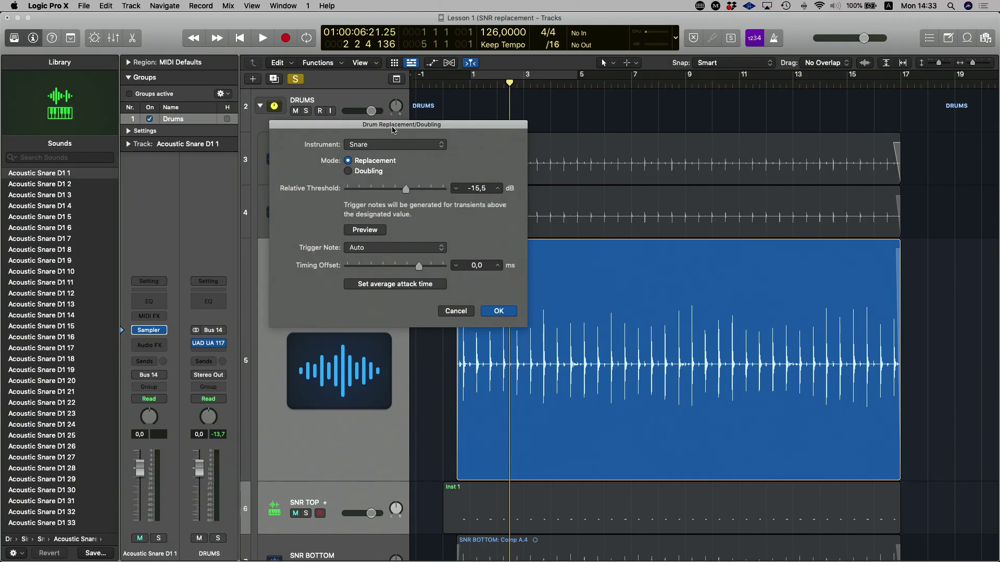
{"action": "left_click_drag", "start_coordinate": [411, 127], "coordinate": [522, 161]}
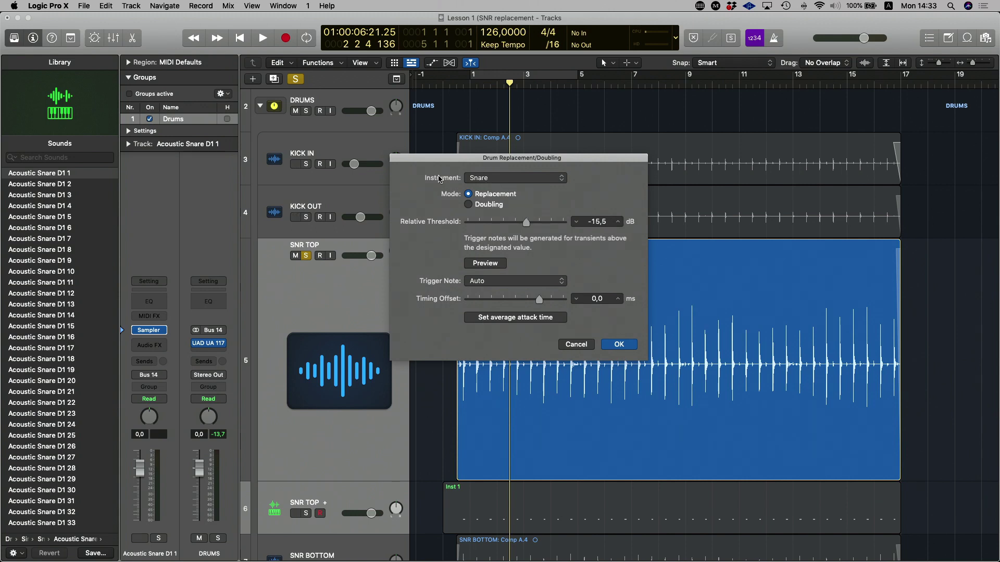
{"action": "left_click", "coordinate": [515, 183]}
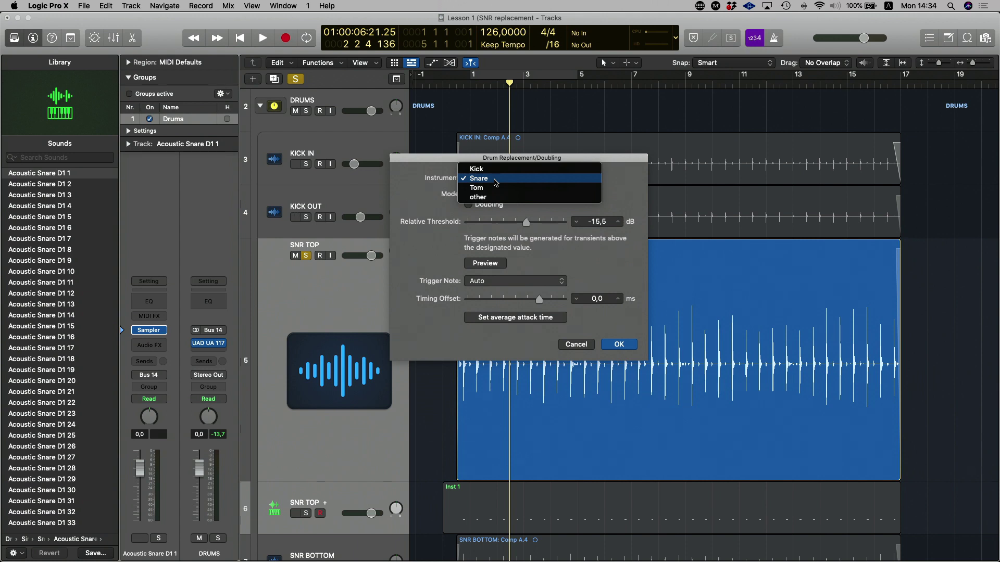
{"action": "left_click", "coordinate": [495, 182]}
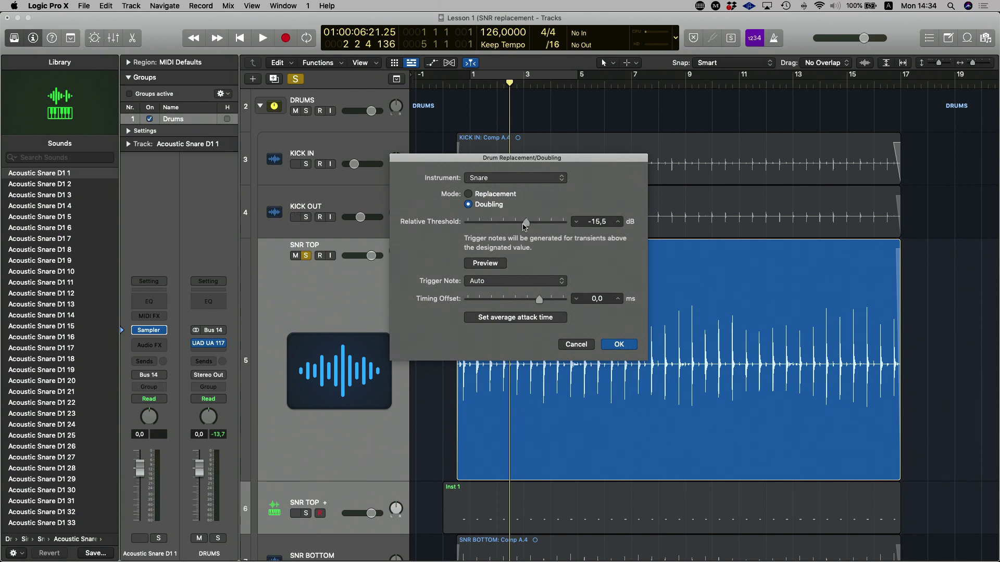
Set the drum doubling's relative threshold to -19,5 dB, comparing the trigger notes with the SNR TOP transients.
{"action": "mouse_move", "coordinate": [525, 223]}
{"action": "left_mouse_down"}
{"action": "mouse_move", "coordinate": [482, 224]}
{"action": "mouse_move", "coordinate": [553, 223]}
{"action": "mouse_move", "coordinate": [468, 229]}
{"action": "mouse_move", "coordinate": [558, 229]}
{"action": "mouse_move", "coordinate": [509, 230]}
{"action": "left_mouse_up"}
{"action": "left_click_drag", "start_coordinate": [515, 226], "coordinate": [520, 225]}
{"action": "left_click", "coordinate": [516, 317]}
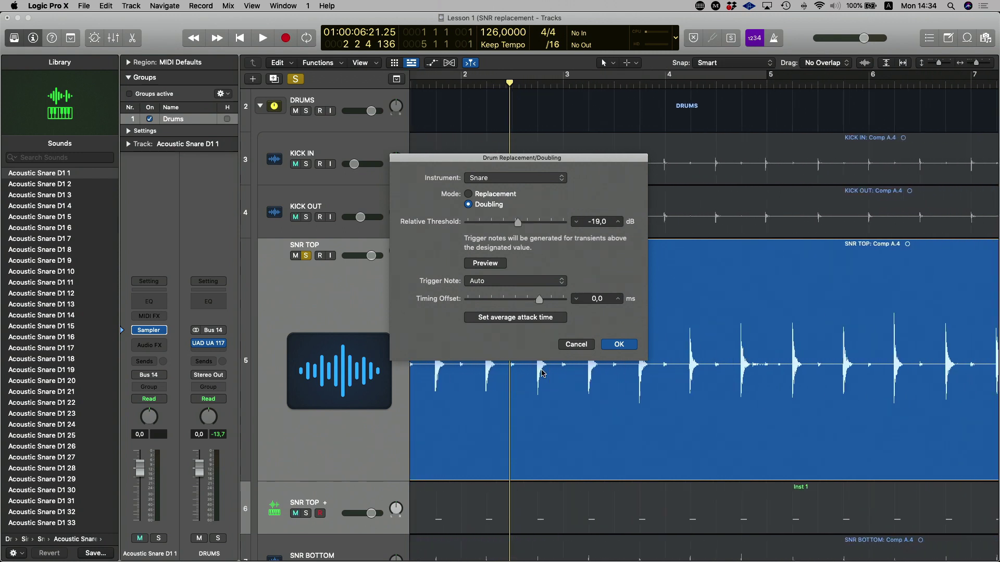
{"action": "scroll", "coordinate": [536, 384], "scroll_direction": "down", "scroll_amount": 2}
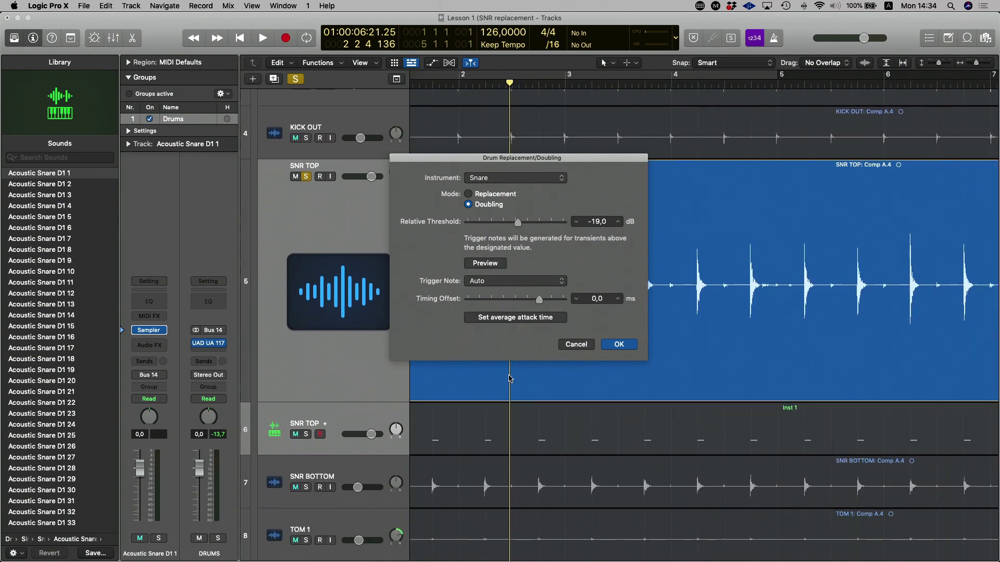
{"action": "scroll", "coordinate": [509, 379], "scroll_direction": "left", "scroll_amount": 10}
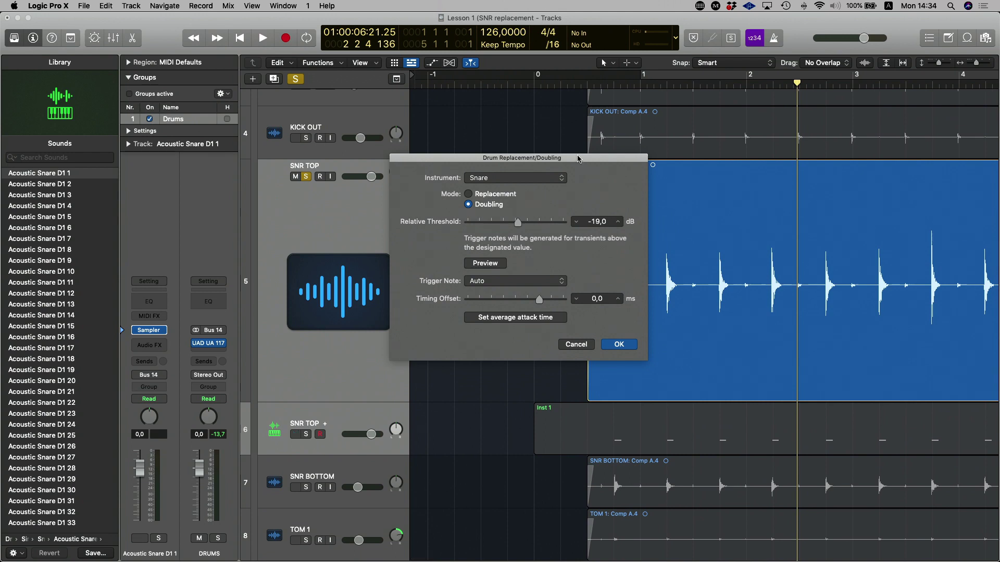
{"action": "left_click_drag", "start_coordinate": [646, 265], "coordinate": [431, 254]}
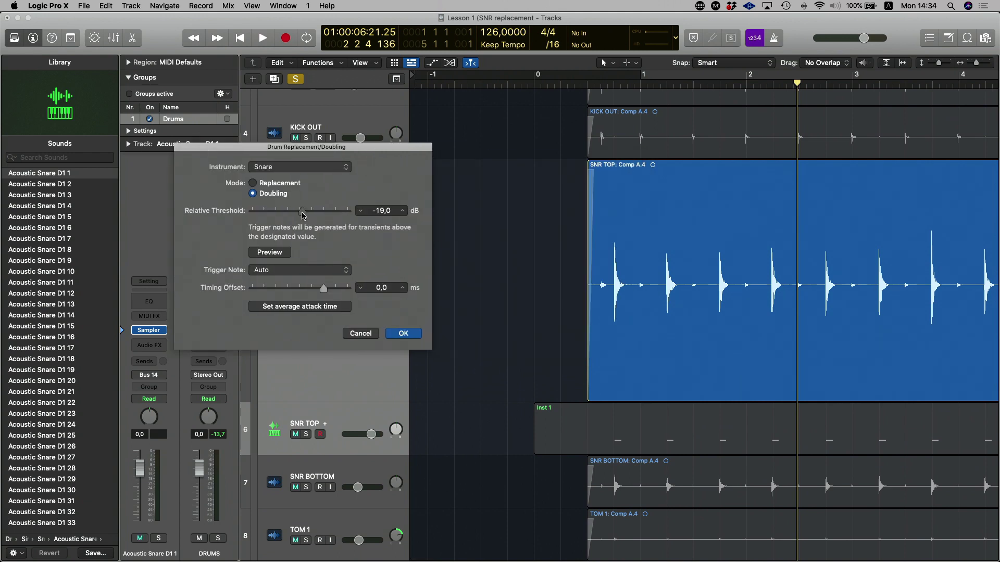
{"action": "left_click_drag", "start_coordinate": [302, 215], "coordinate": [240, 220]}
{"action": "left_click_drag", "start_coordinate": [253, 211], "coordinate": [303, 217]}
{"action": "scroll", "coordinate": [748, 342], "scroll_direction": "down", "scroll_amount": 15}
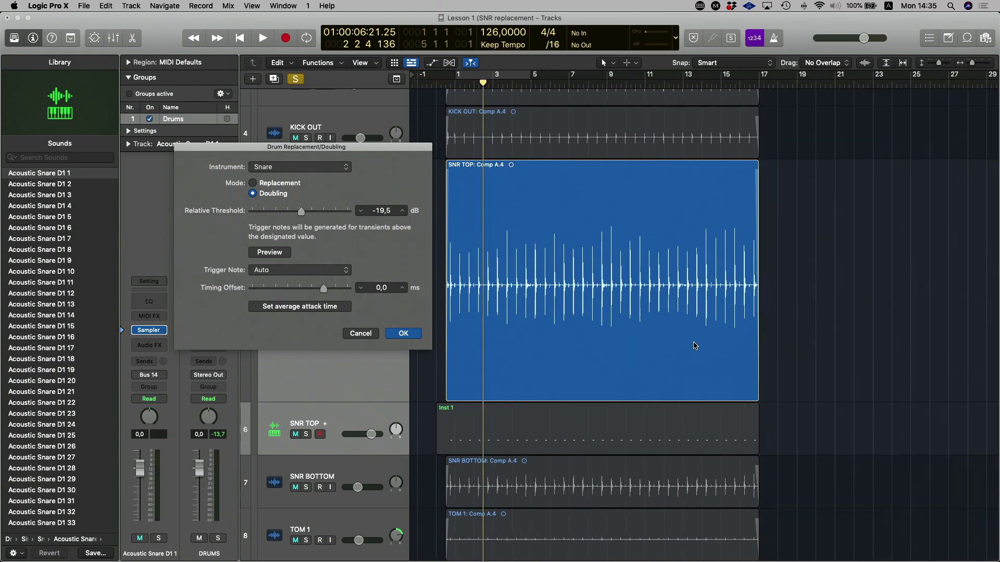
{"action": "scroll", "coordinate": [695, 346], "scroll_direction": "up", "scroll_amount": 15}
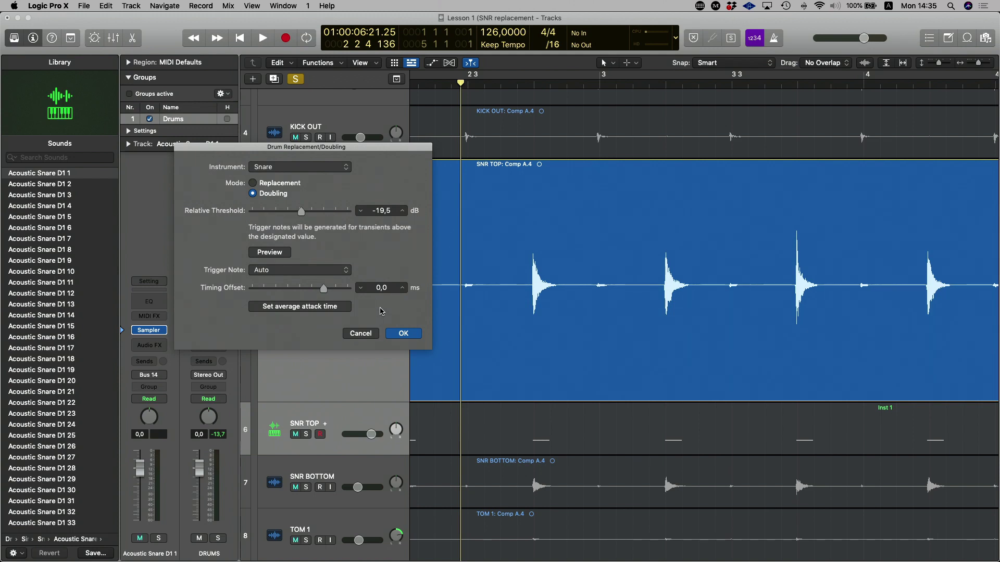
Preview the doubled snare and accept the drum doubling to create the trigger track.
{"action": "left_click", "coordinate": [270, 253]}
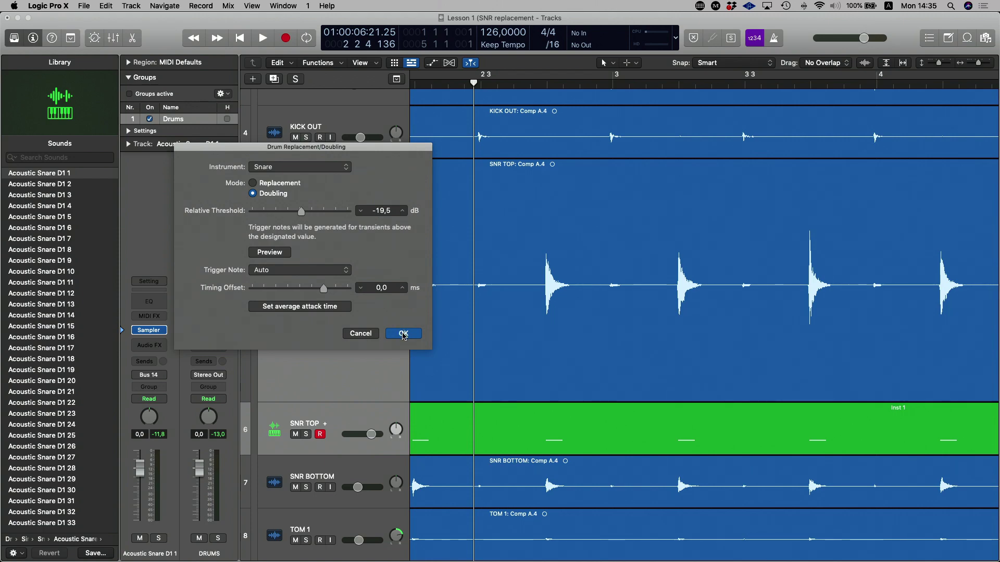
{"action": "left_click", "coordinate": [403, 334]}
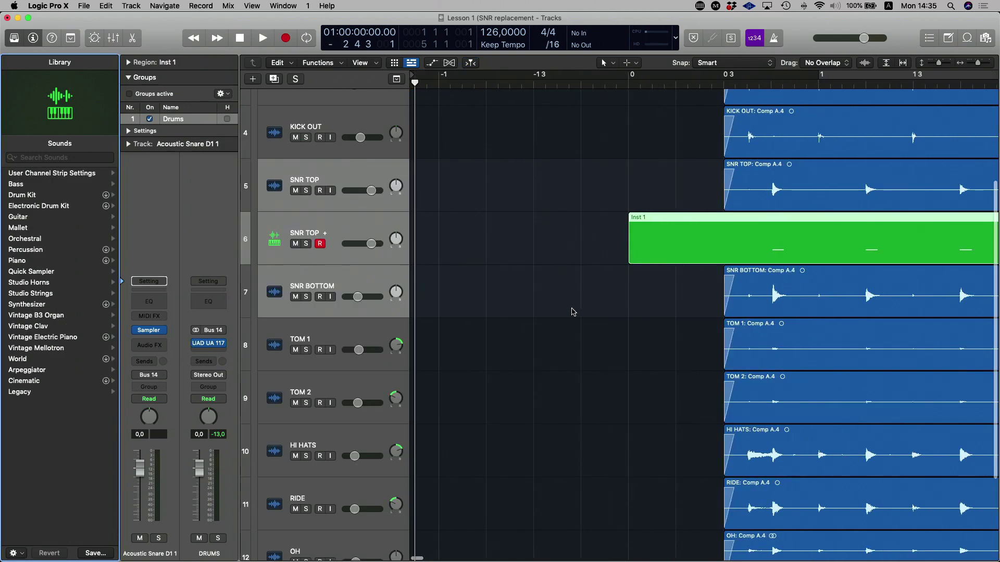
{"action": "left_click", "coordinate": [677, 251]}
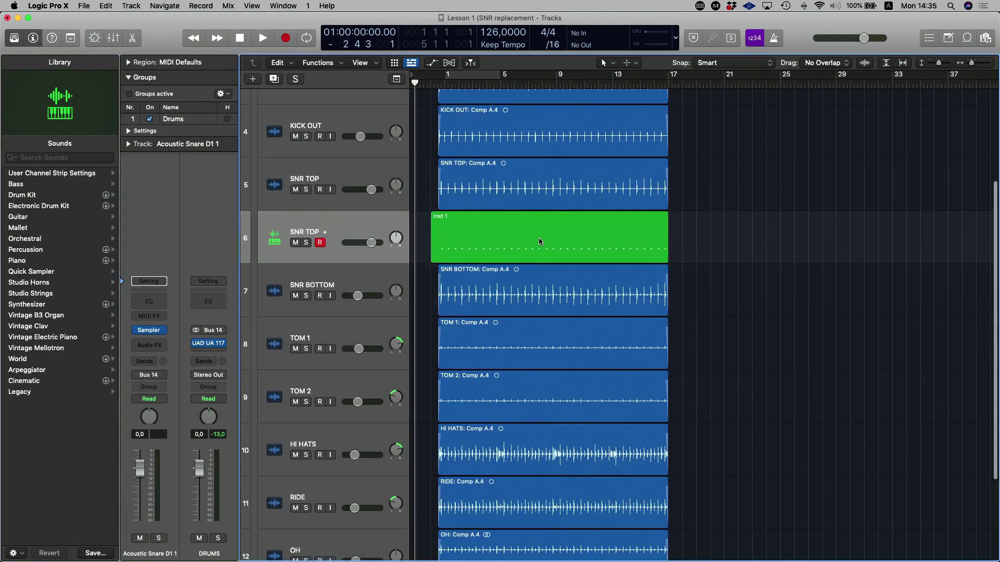
Open the Inst 1 region in the Piano Roll and apply the Fixed Velocity transform at 120 to all its notes.
{"action": "left_click", "coordinate": [527, 244]}
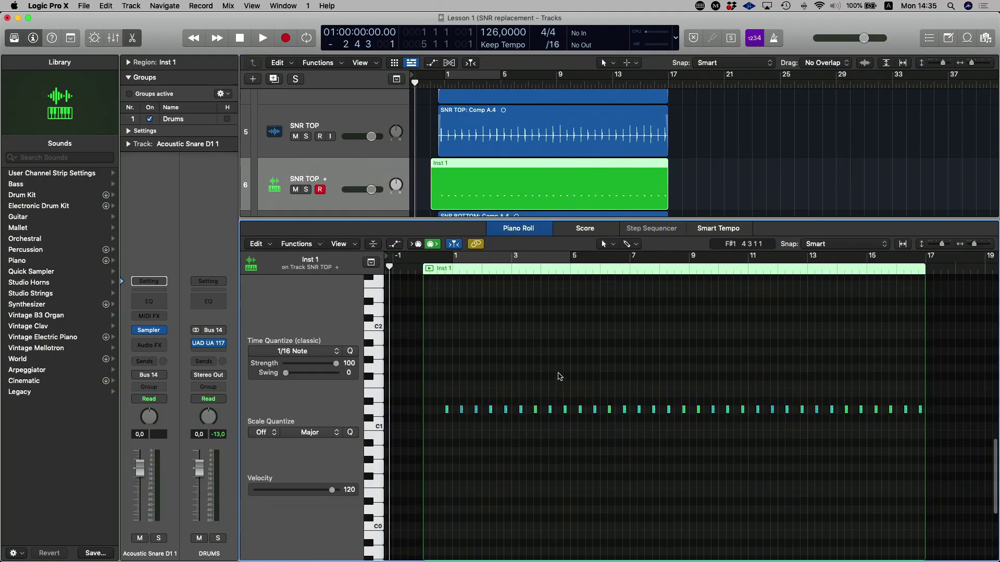
{"action": "key", "text": "super+a"}
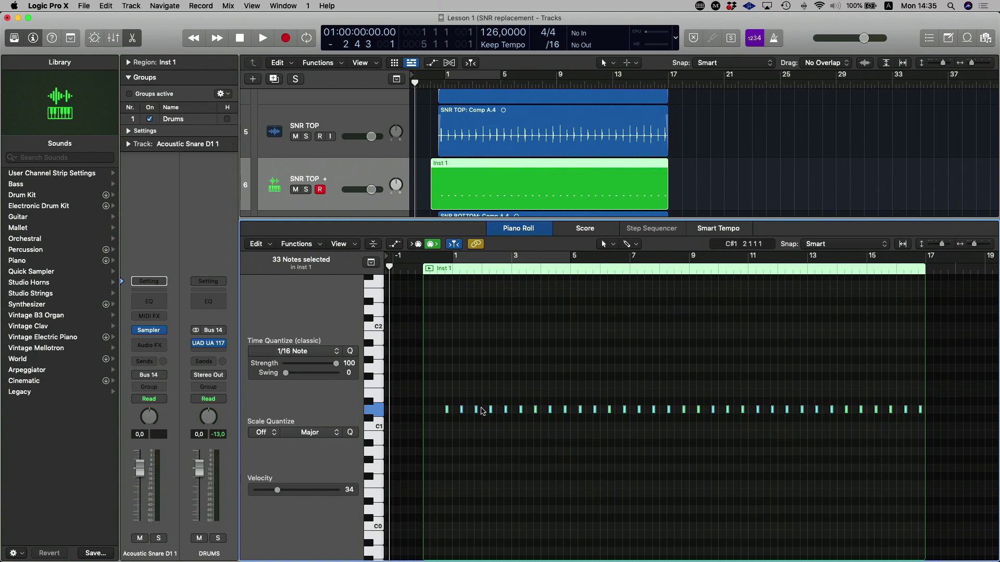
{"action": "left_click", "coordinate": [305, 244]}
{"action": "mouse_move", "coordinate": [369, 346]}
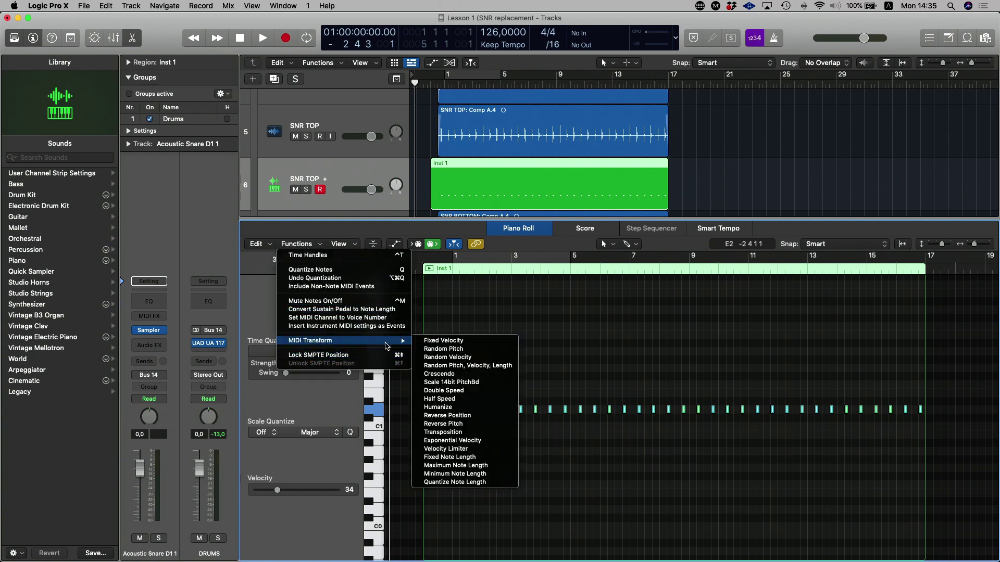
{"action": "left_click", "coordinate": [450, 342]}
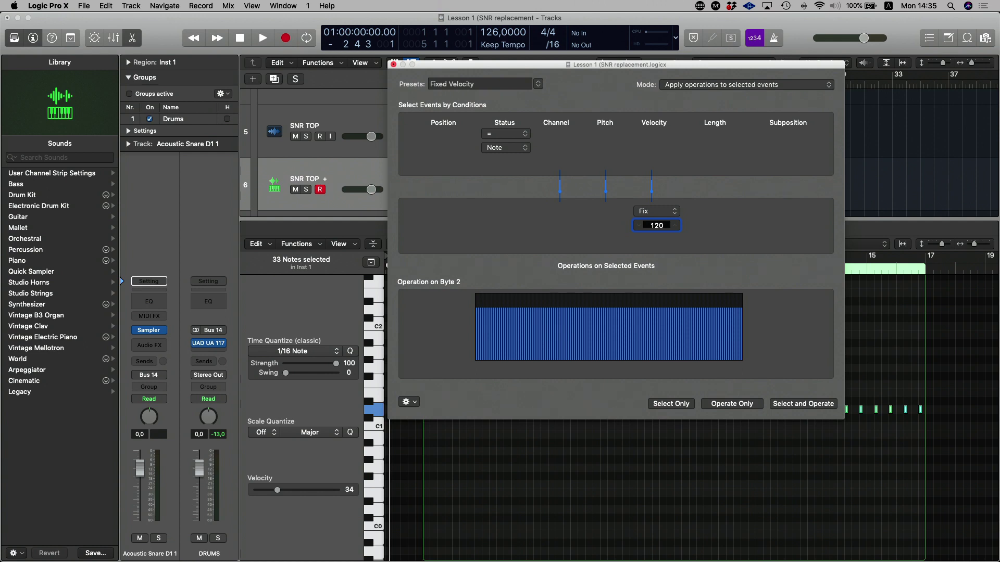
{"action": "left_click", "coordinate": [733, 402]}
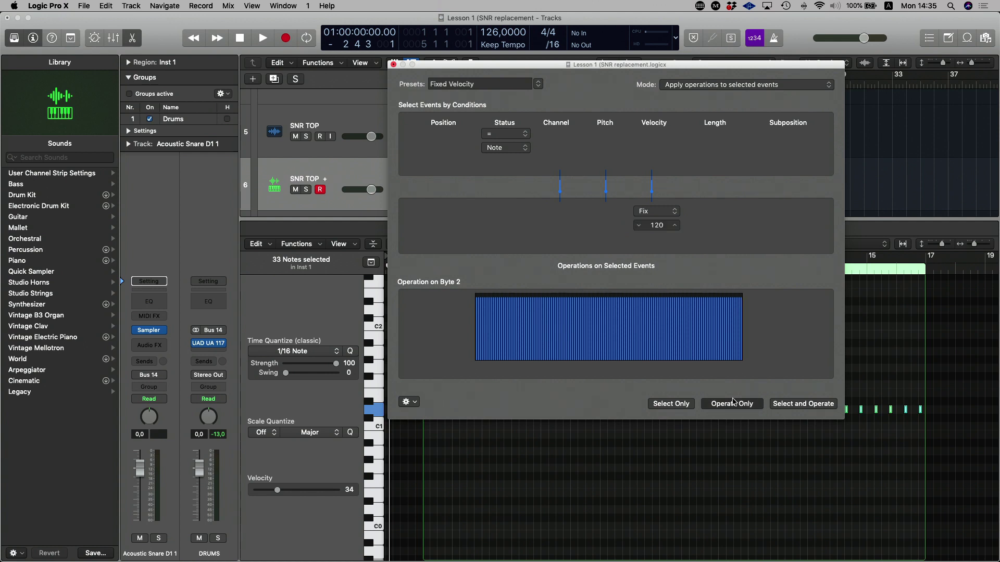
{"action": "left_click", "coordinate": [394, 65]}
Examine the snare trigger notes of the Inst 1 region closely in the Piano Roll around bars 1 to 3.
{"action": "left_click", "coordinate": [612, 382], "text": "ctrl+alt"}
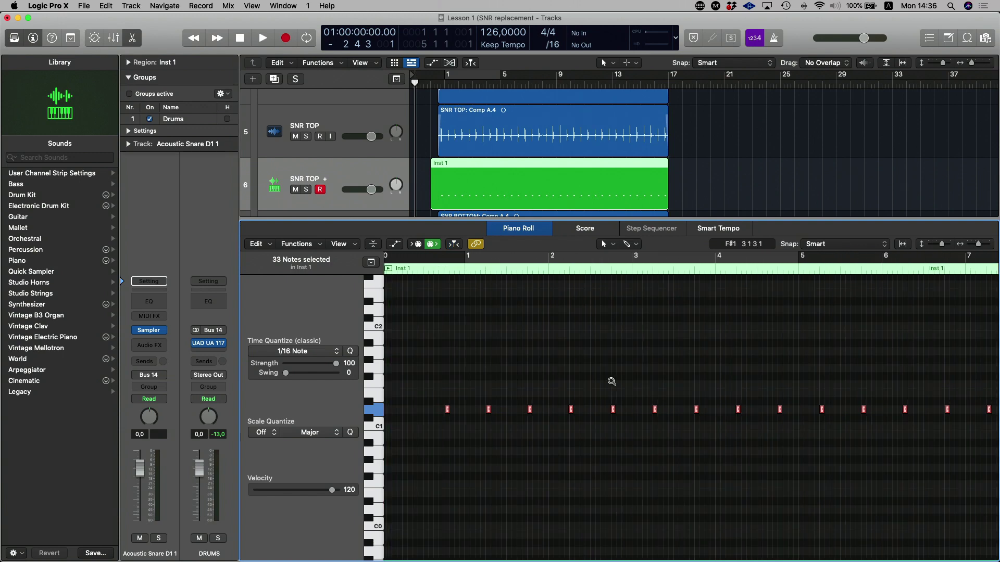
{"action": "left_click", "coordinate": [612, 381], "text": "ctrl+alt"}
{"action": "left_click", "coordinate": [612, 382], "text": "ctrl+alt"}
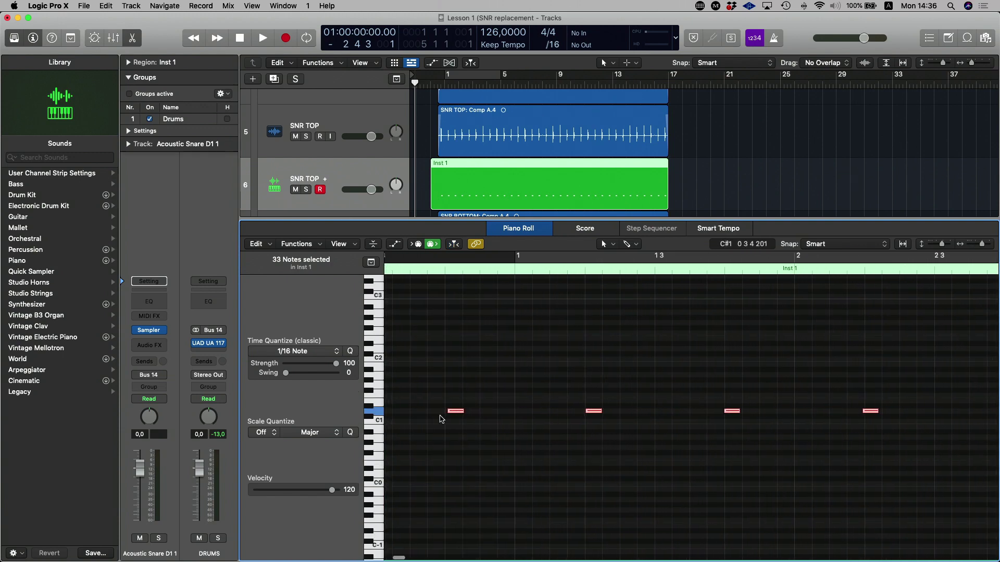
{"action": "key", "text": "super+Left"}
{"action": "key", "text": "super+Left"}
{"action": "key", "text": "super+Left"}
{"action": "key", "text": "super+Left"}
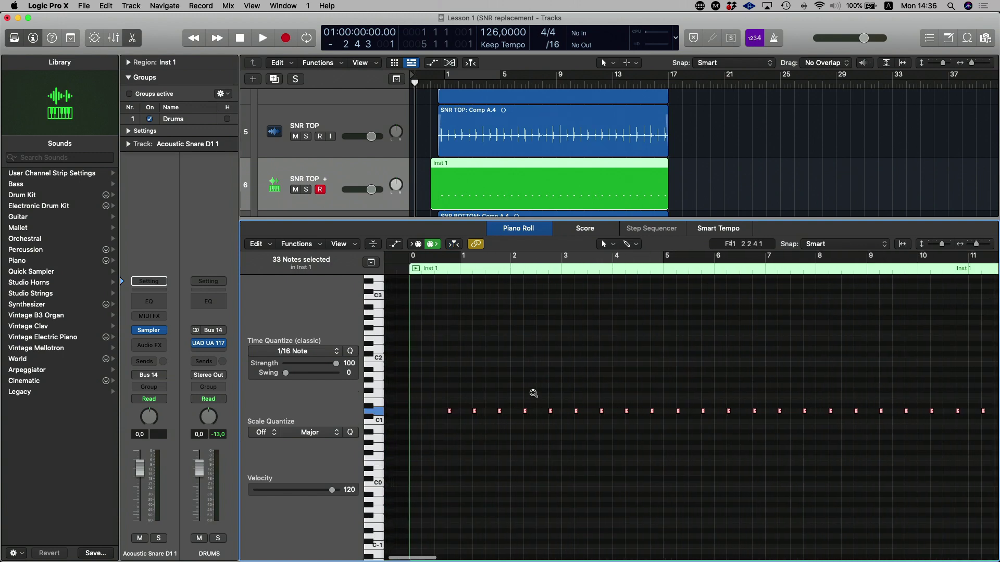
Solo the SNR TOP track and its triggered double for playback, and lower the double's volume to -8,4 dB.
{"action": "left_click", "coordinate": [307, 138]}
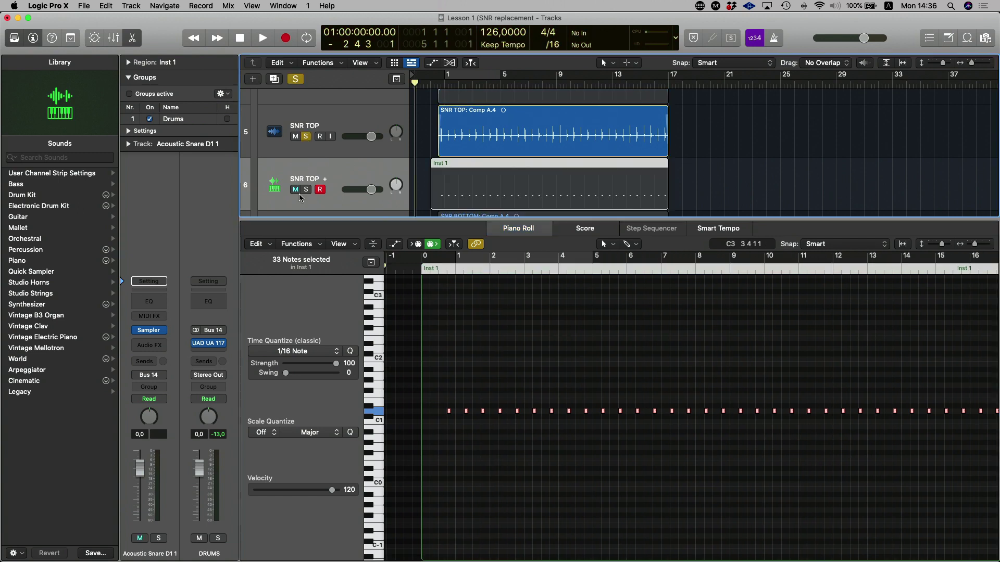
{"action": "left_click", "coordinate": [307, 189]}
{"action": "key", "text": "space"}
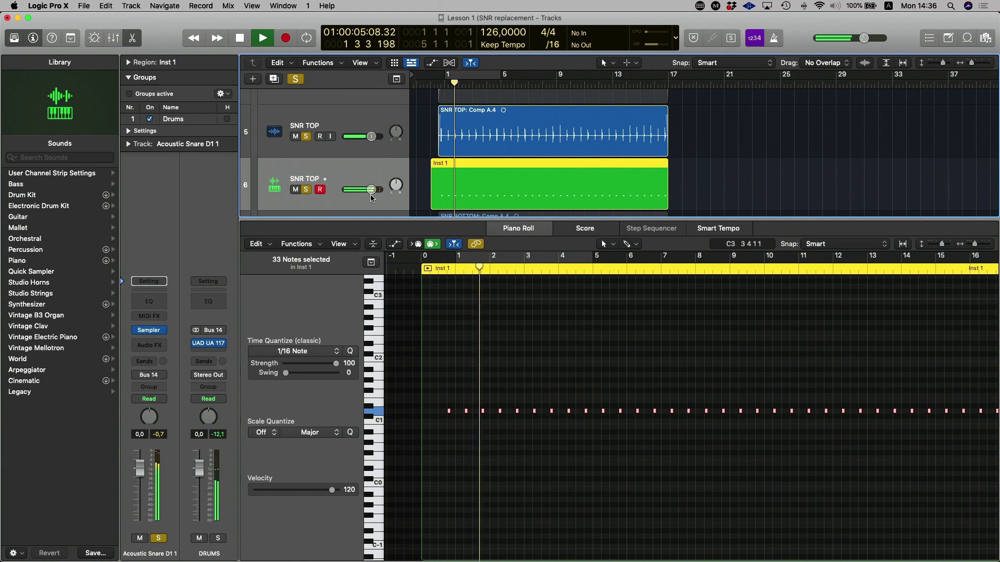
{"action": "key", "text": "space"}
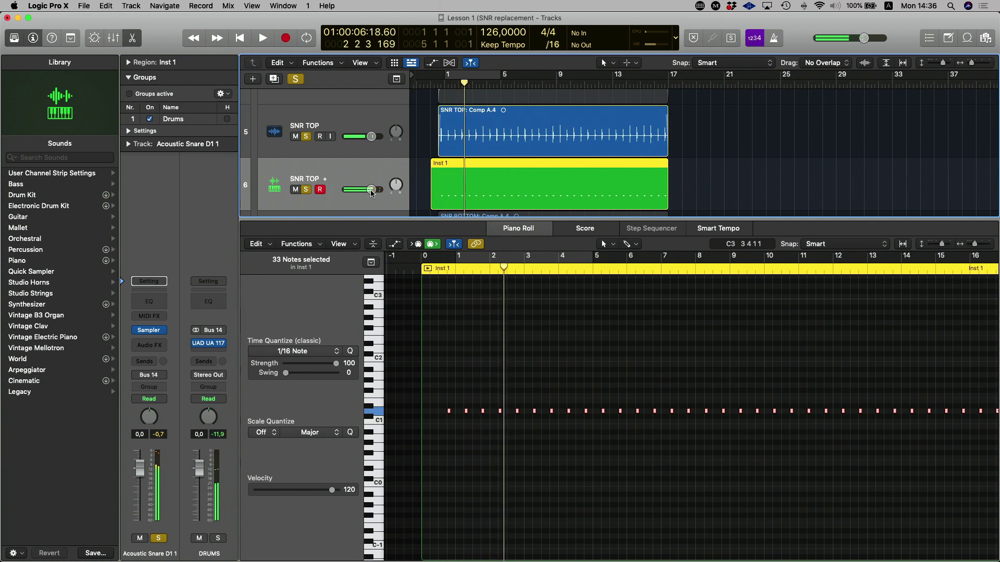
{"action": "left_click_drag", "start_coordinate": [372, 193], "coordinate": [356, 193]}
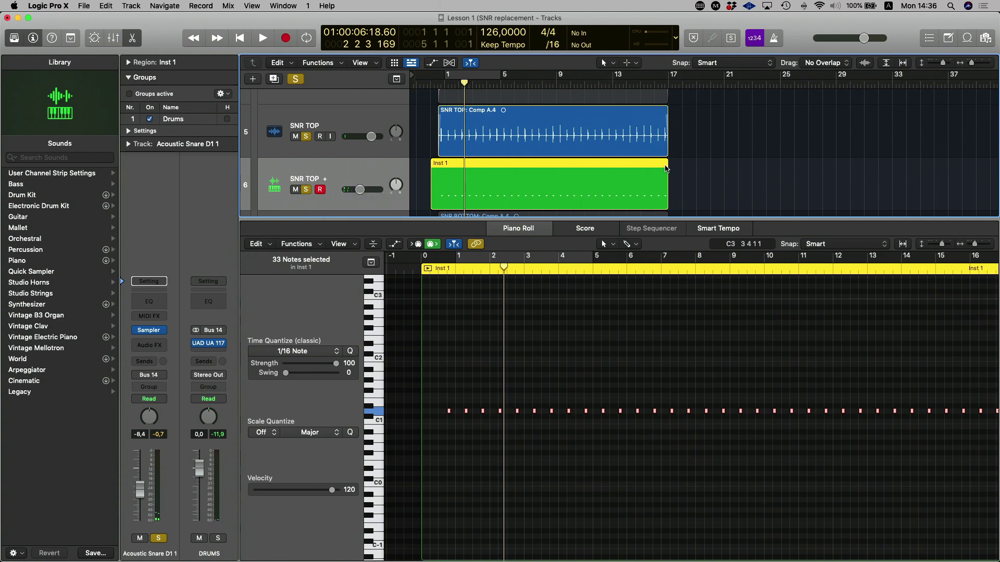
Hide the sound library and open the Sampler instrument of the triggered snare track.
{"action": "left_click", "coordinate": [703, 171]}
{"action": "left_click", "coordinate": [361, 175]}
{"action": "key", "text": "y"}
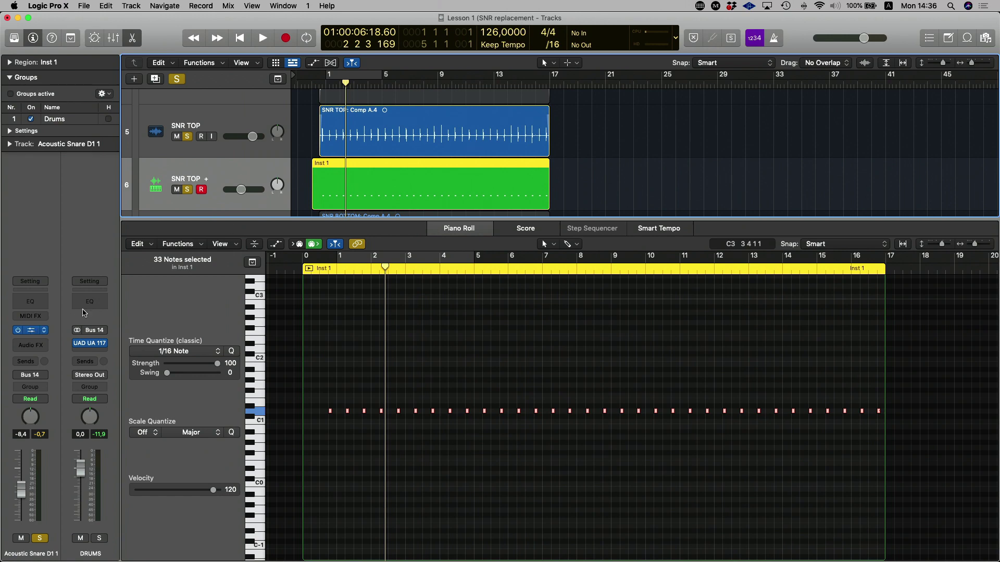
{"action": "left_click_drag", "start_coordinate": [566, 155], "coordinate": [661, 92]}
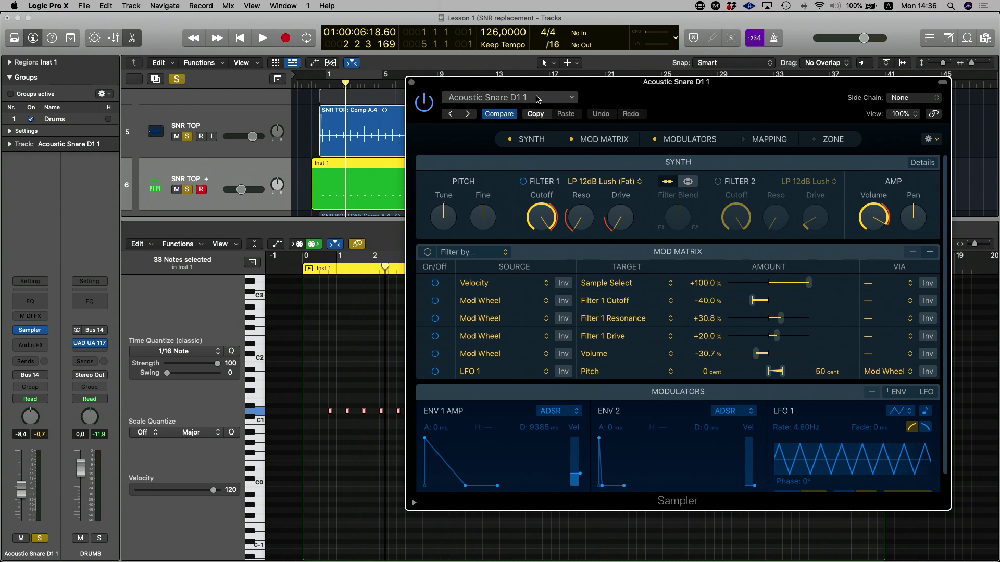
Load the Acoustic Snare D1 7 preset from the single acoustic snares into the Sampler.
{"action": "left_click", "coordinate": [519, 101]}
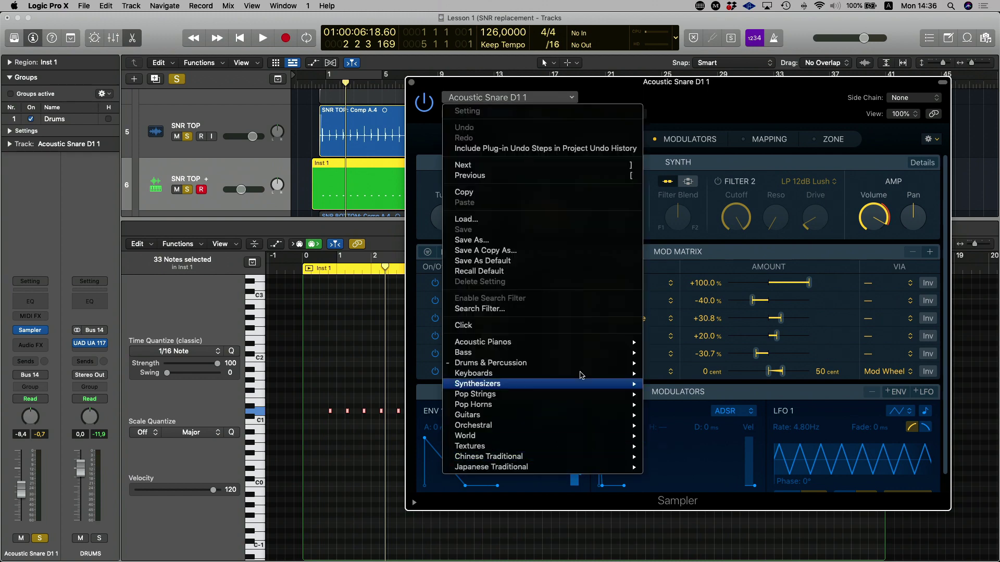
{"action": "mouse_move", "coordinate": [578, 369]}
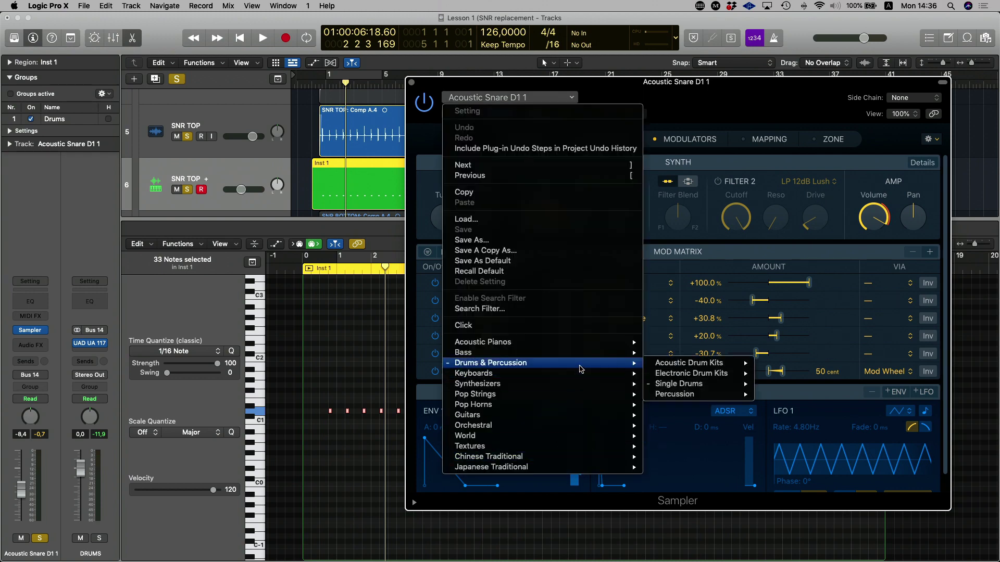
{"action": "mouse_move", "coordinate": [692, 384]}
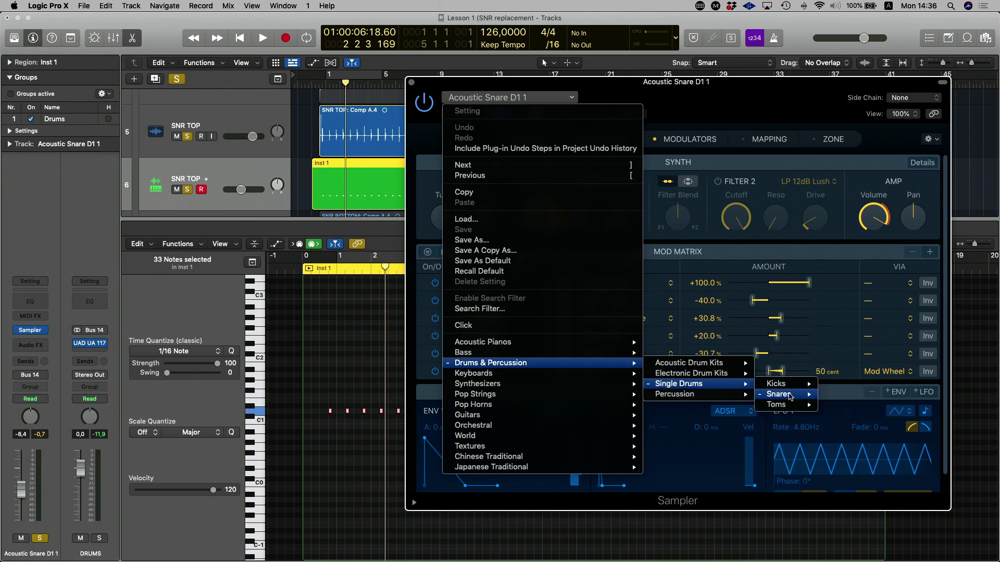
{"action": "mouse_move", "coordinate": [791, 397]}
{"action": "mouse_move", "coordinate": [879, 398]}
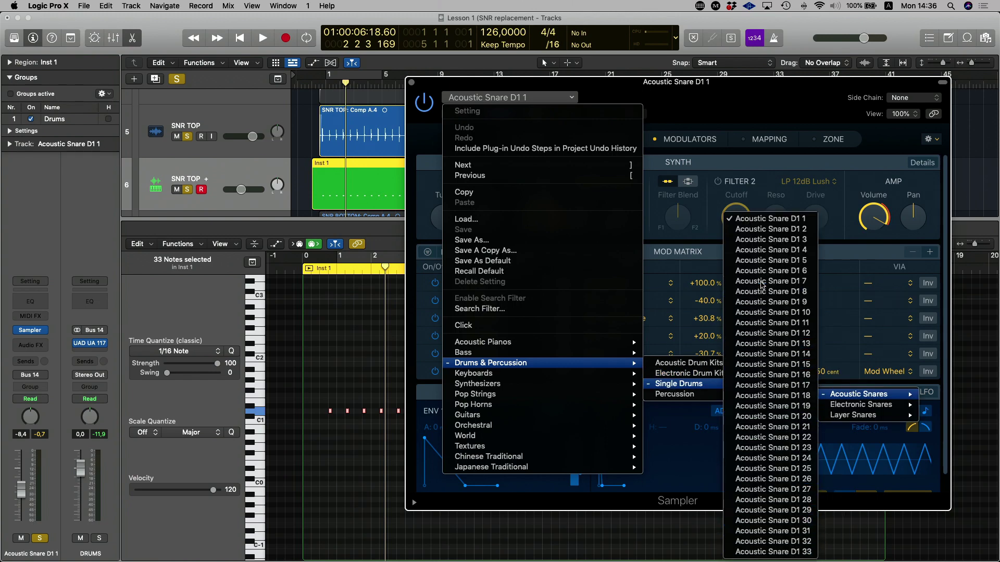
{"action": "left_click", "coordinate": [761, 285]}
Switch the Sampler back to the Acoustic Snare D1 1 preset.
{"action": "left_click", "coordinate": [468, 96]}
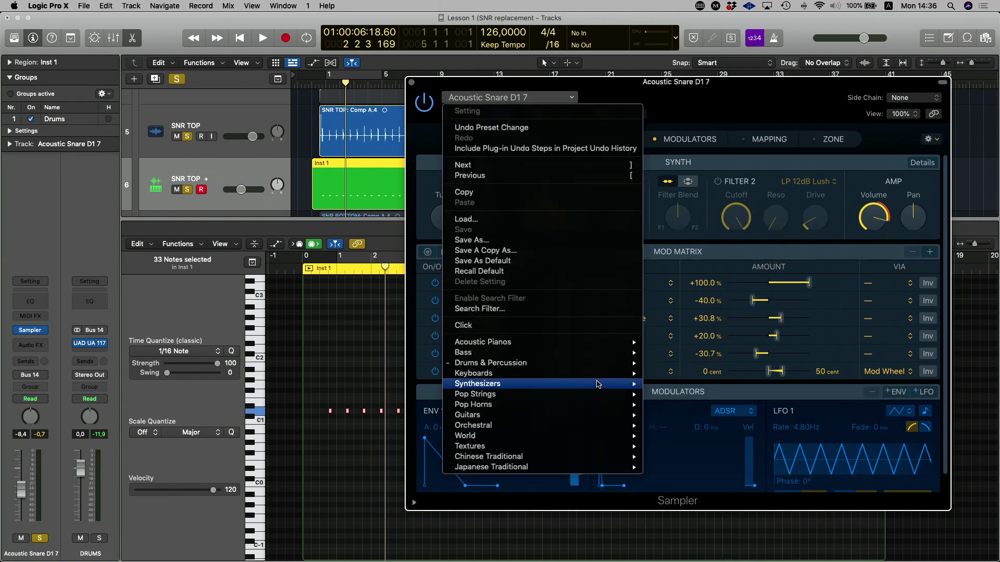
{"action": "mouse_move", "coordinate": [701, 388]}
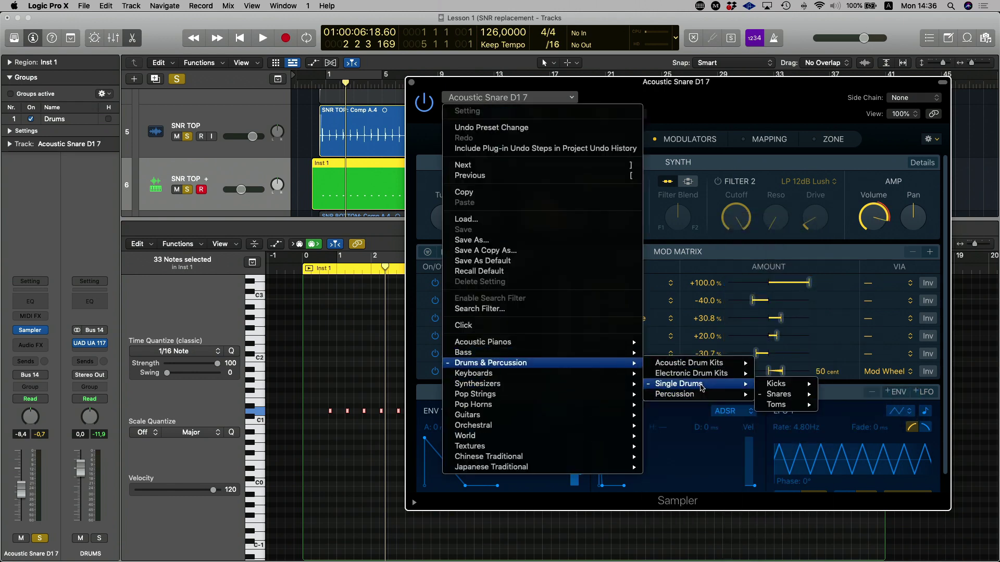
{"action": "mouse_move", "coordinate": [778, 394]}
{"action": "mouse_move", "coordinate": [857, 394]}
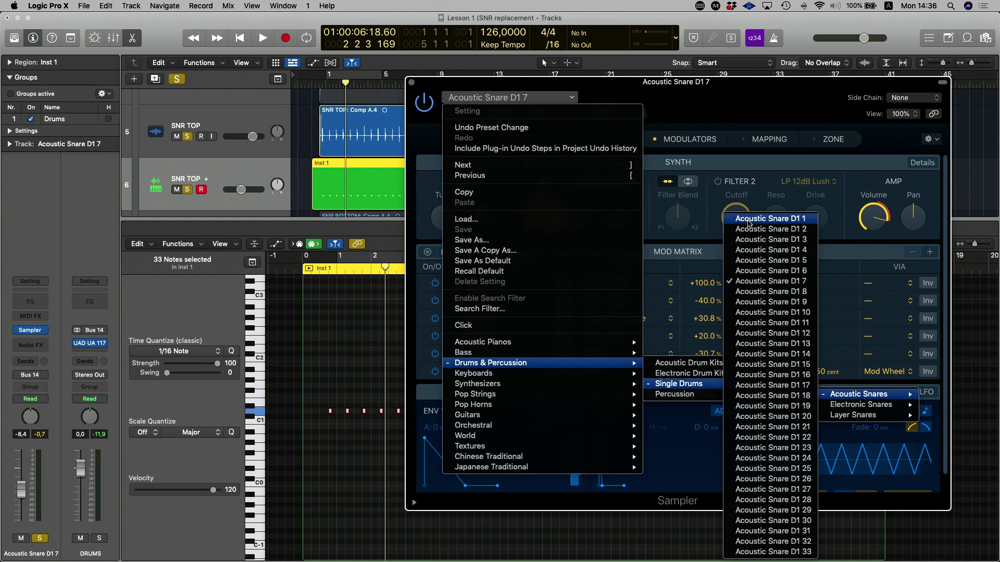
{"action": "left_click", "coordinate": [743, 224]}
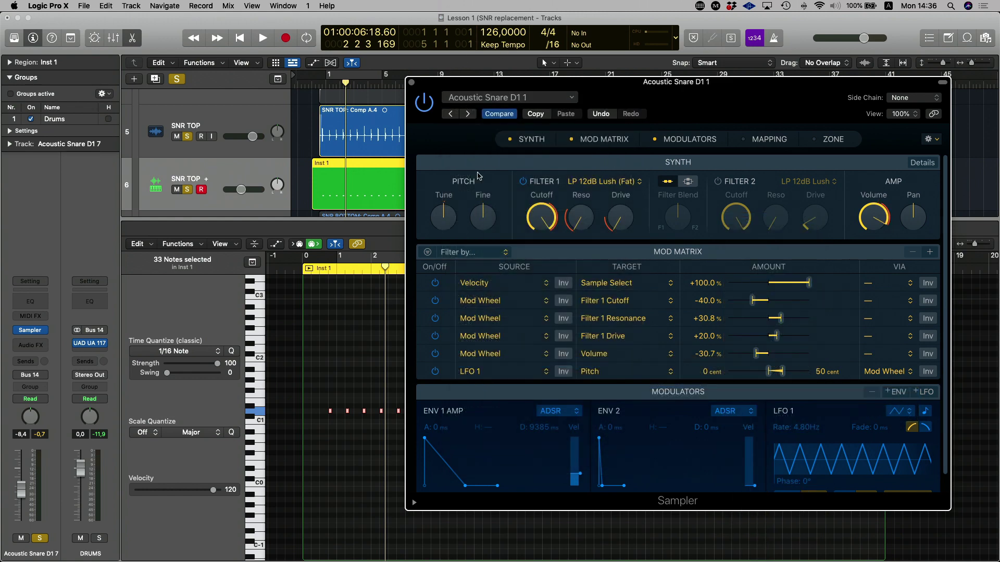
Audition the following snare presets during playback from bar 1, ending on Acoustic Snare D1 4, and close the Sampler.
{"action": "left_click_drag", "start_coordinate": [518, 81], "coordinate": [497, 80]}
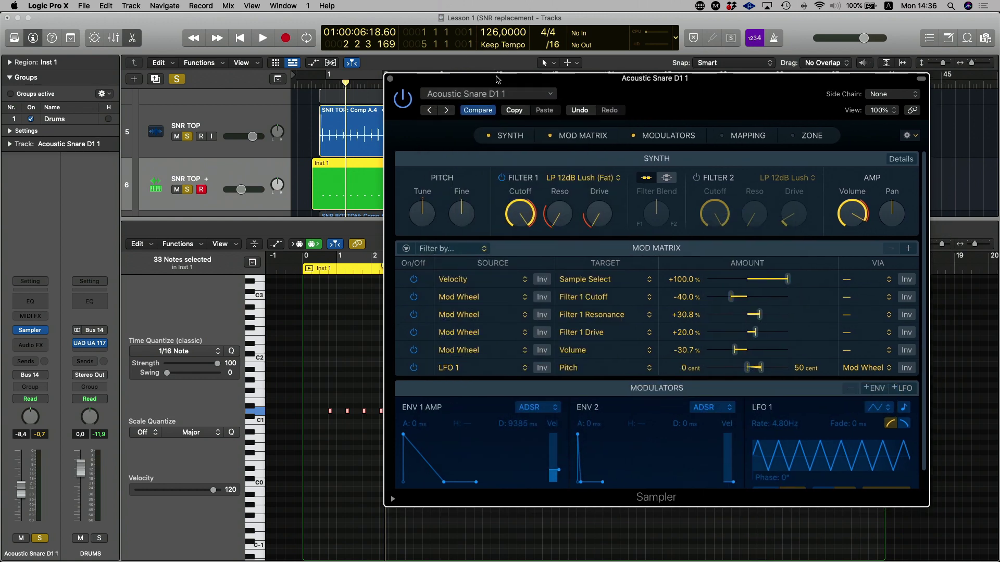
{"action": "left_click", "coordinate": [320, 86]}
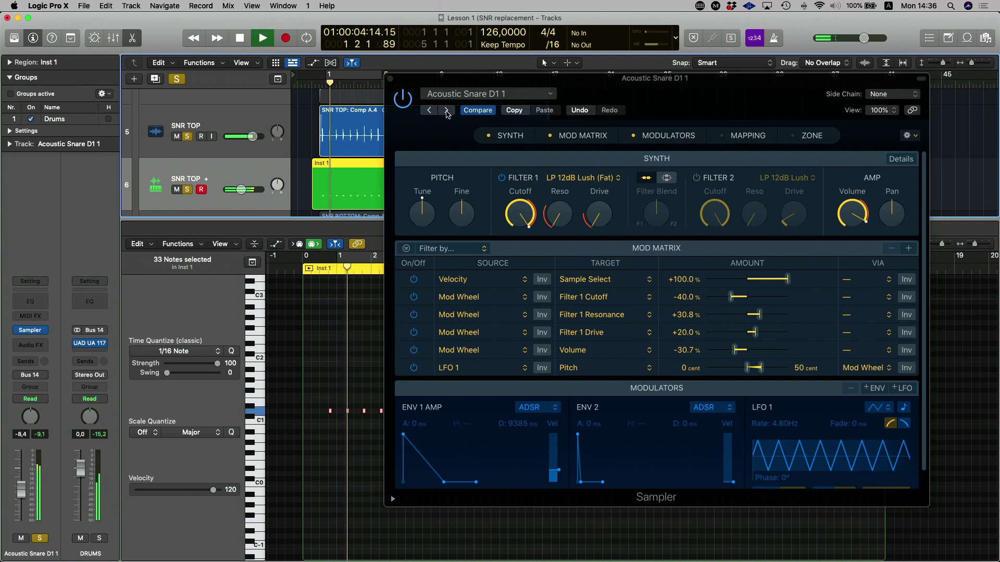
{"action": "left_click", "coordinate": [446, 113]}
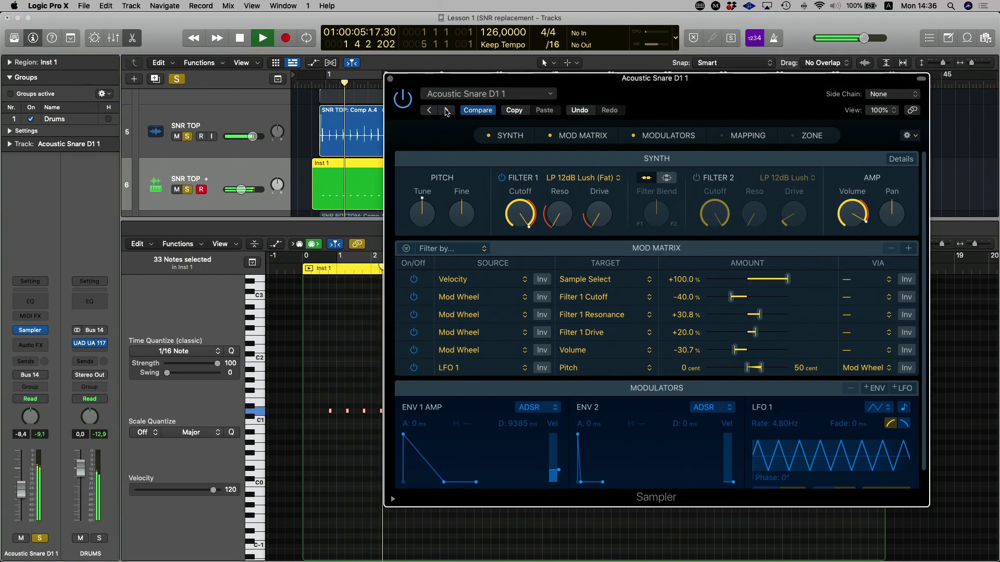
{"action": "left_click", "coordinate": [447, 111]}
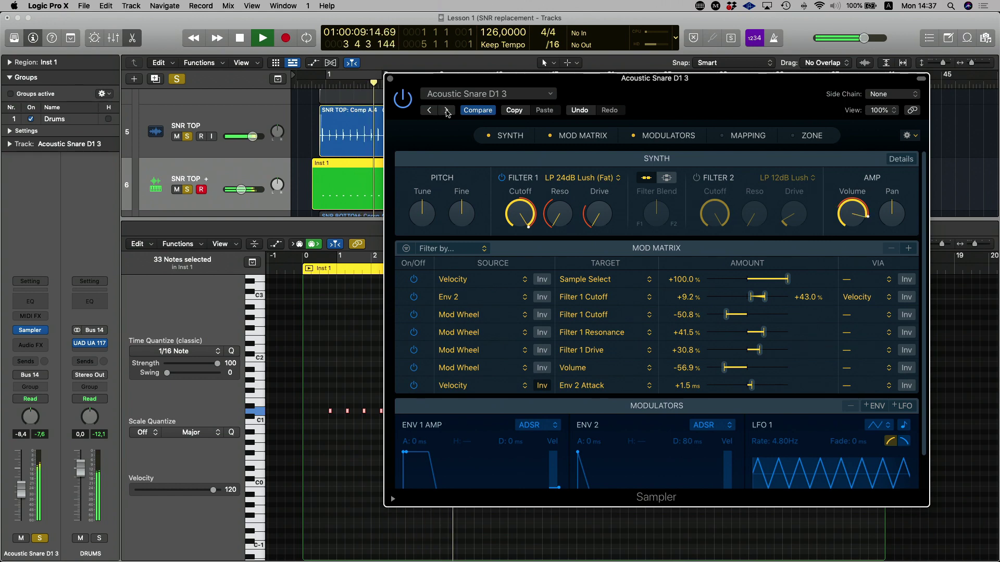
{"action": "left_click", "coordinate": [447, 110]}
{"action": "key", "text": "super+w"}
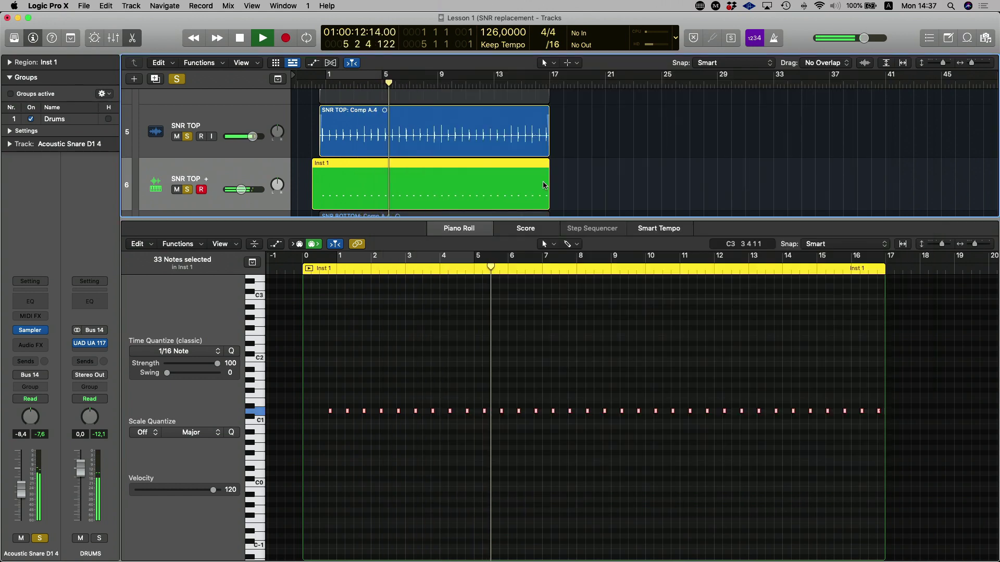